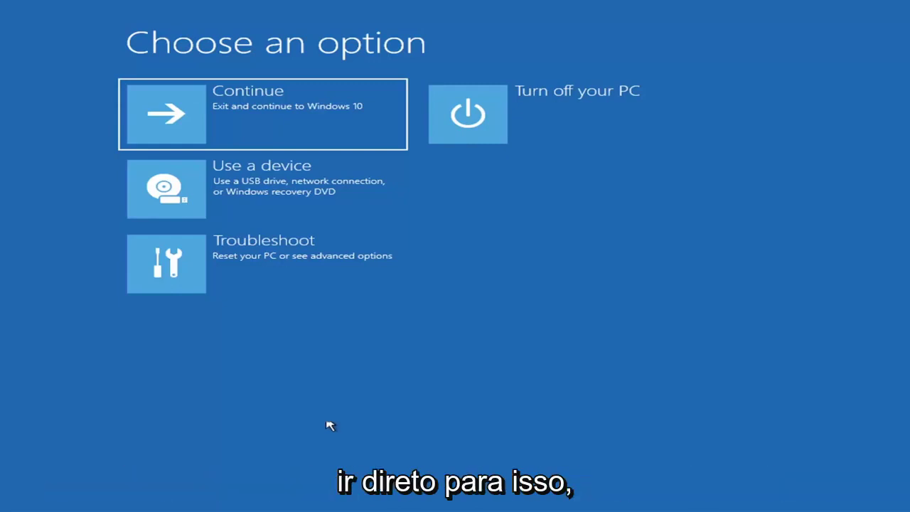
- Run Startup Repair from the advanced troubleshooting options
{"action": "key", "text": "Return"}
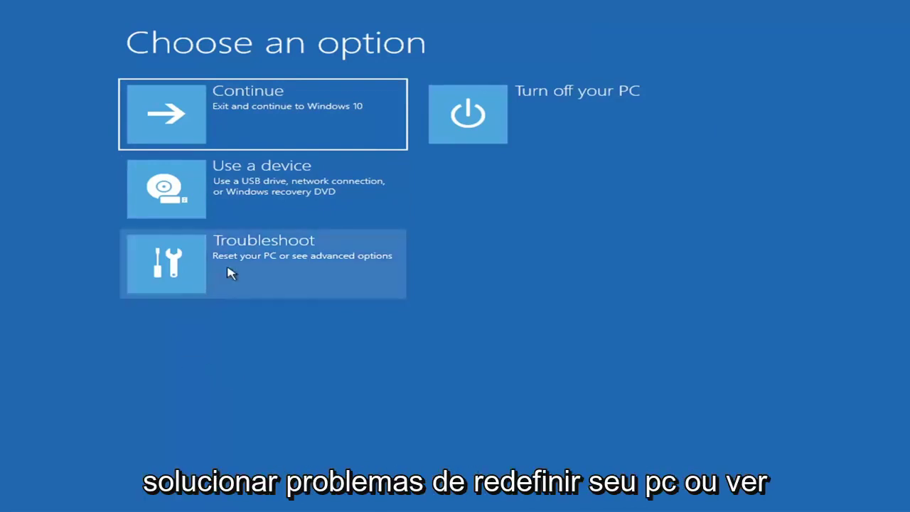
{"action": "left_click", "coordinate": [351, 269]}
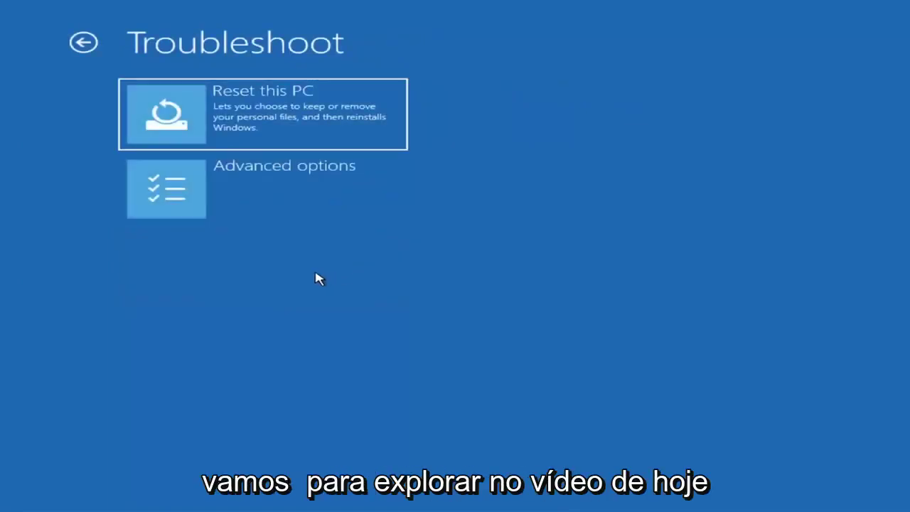
{"action": "left_click", "coordinate": [282, 194]}
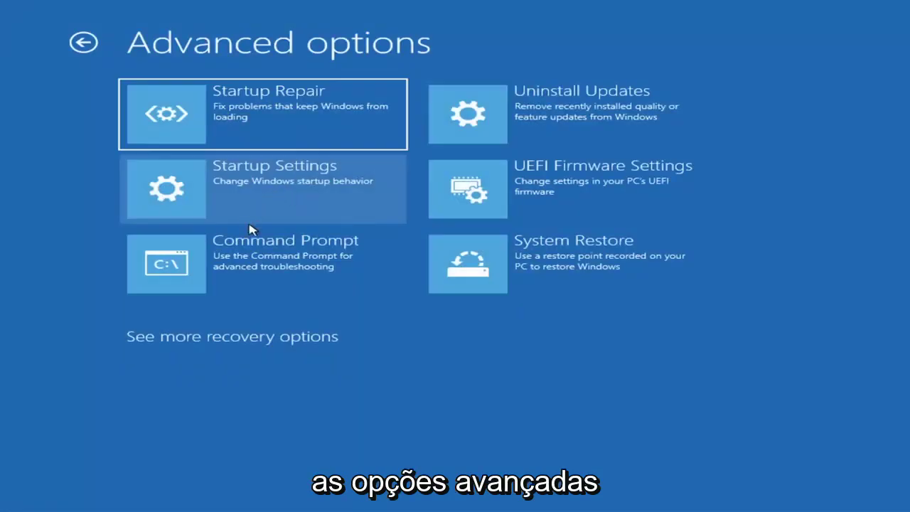
{"action": "left_click", "coordinate": [243, 123]}
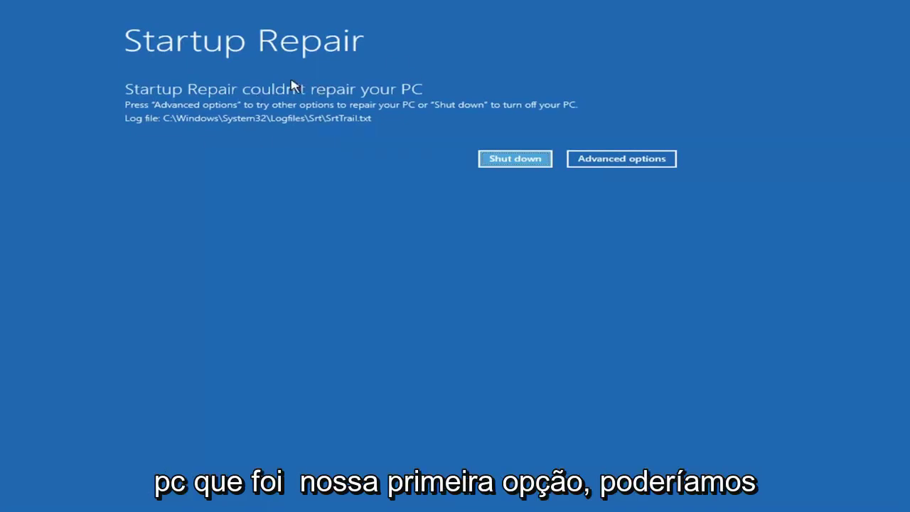
- Return to the advanced troubleshooting options and review the Startup Settings and Uninstall Updates choices
{"action": "left_click", "coordinate": [636, 159]}
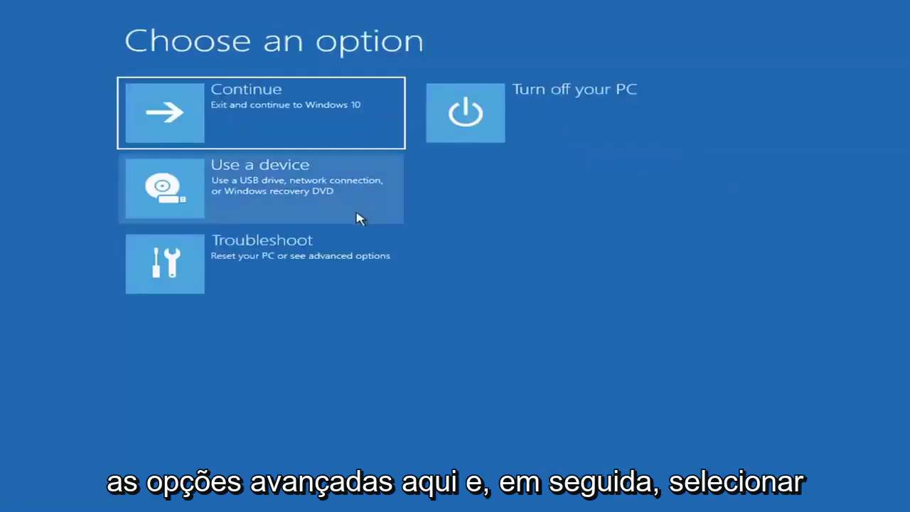
{"action": "left_click", "coordinate": [229, 274]}
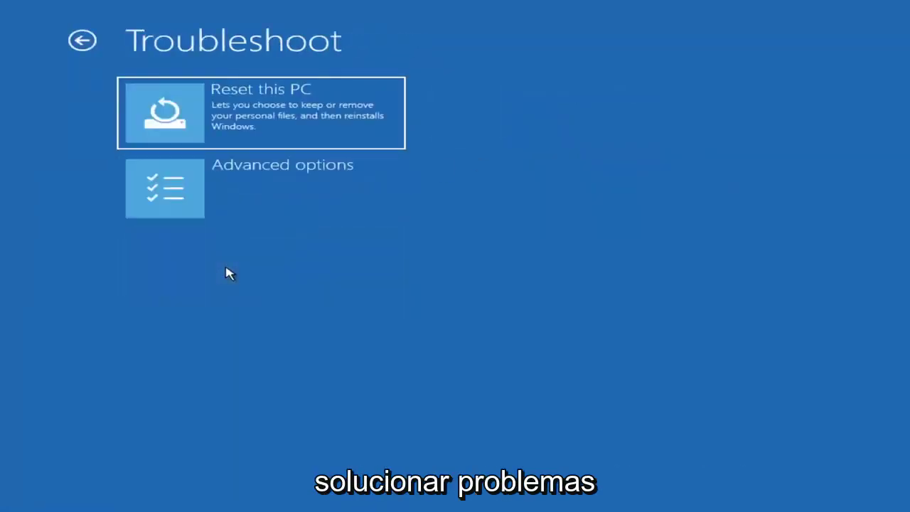
{"action": "left_click", "coordinate": [238, 200]}
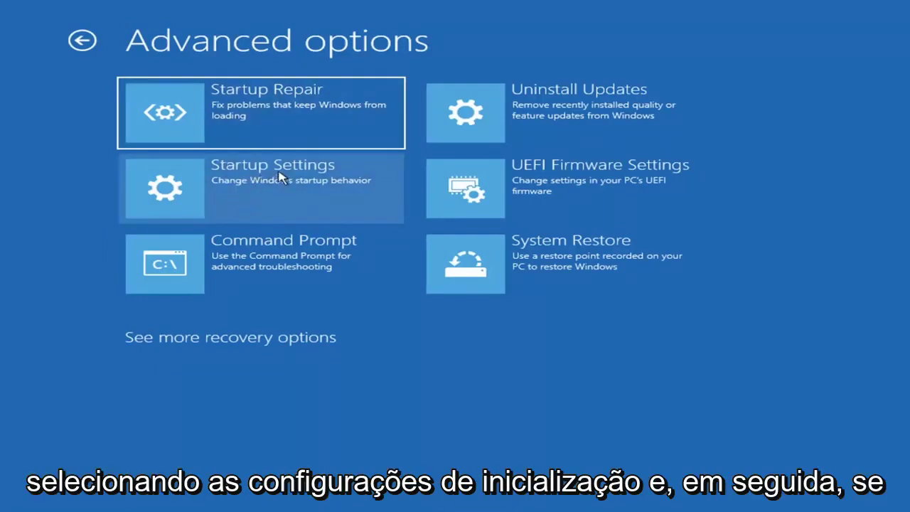
{"action": "left_click", "coordinate": [235, 189]}
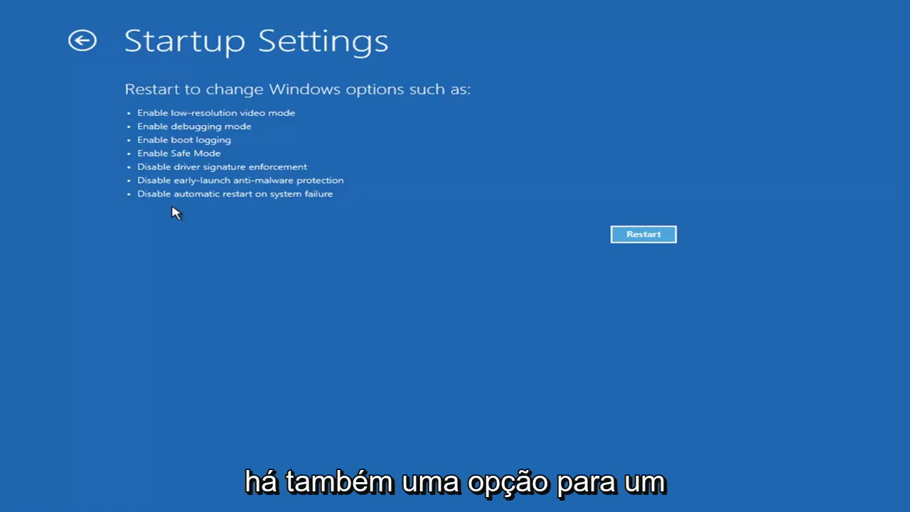
{"action": "left_click", "coordinate": [79, 41]}
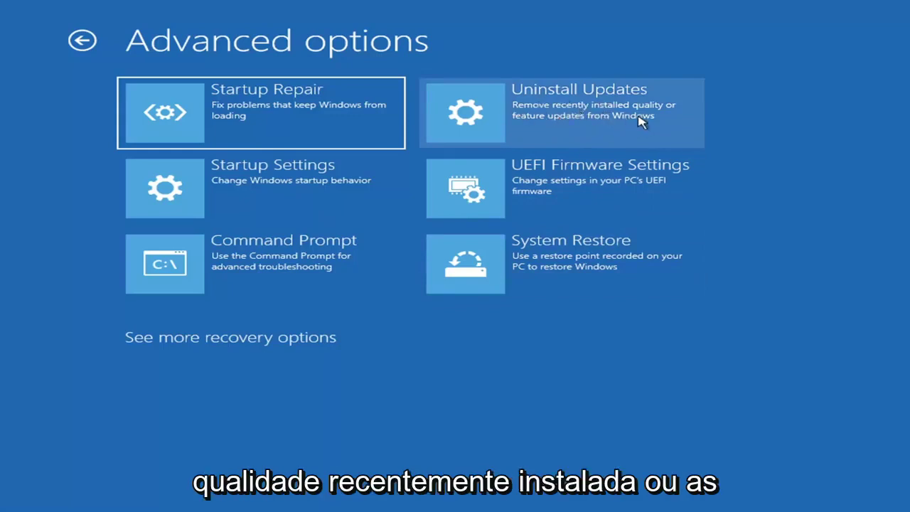
{"action": "left_click", "coordinate": [532, 116]}
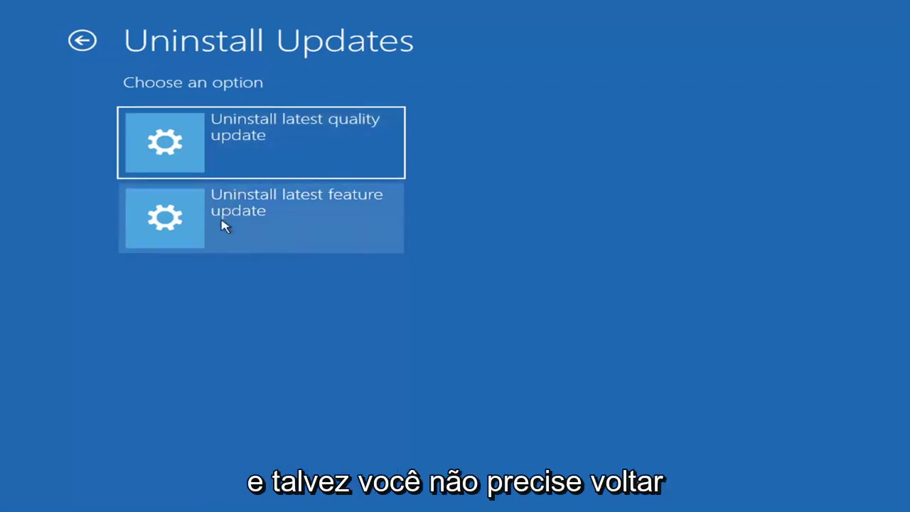
{"action": "left_click", "coordinate": [83, 41]}
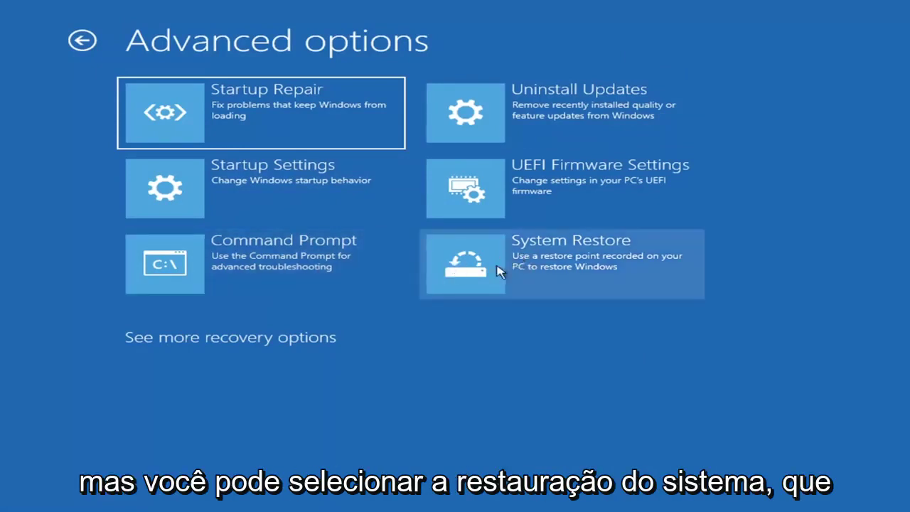
- Restore the system to the "Before Updates" restore point from 7/9/2021 12:37:05 PM, restart the computer and dismiss the completion message
{"action": "left_click", "coordinate": [591, 276]}
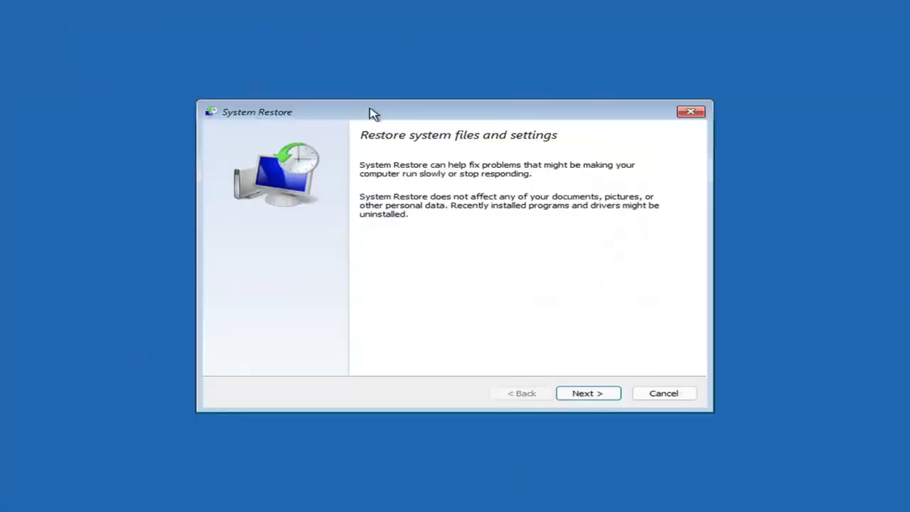
{"action": "left_click", "coordinate": [579, 395]}
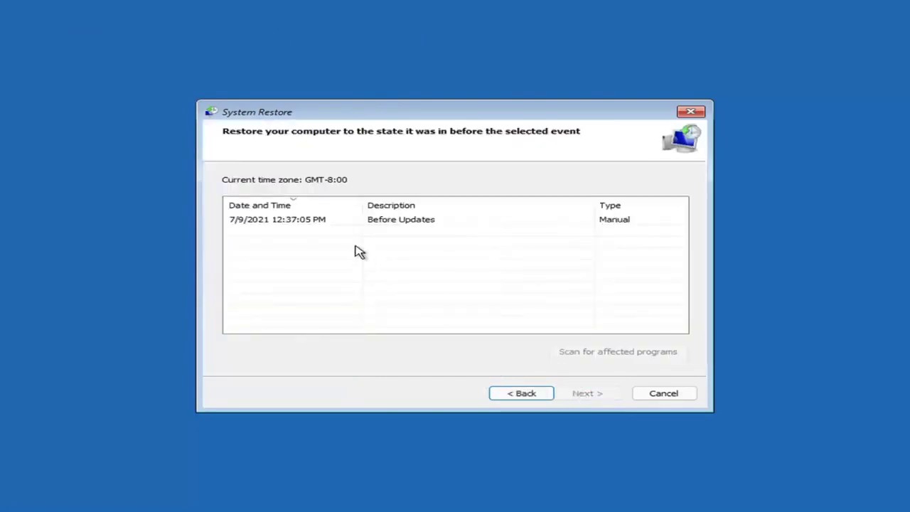
{"action": "left_click", "coordinate": [282, 225]}
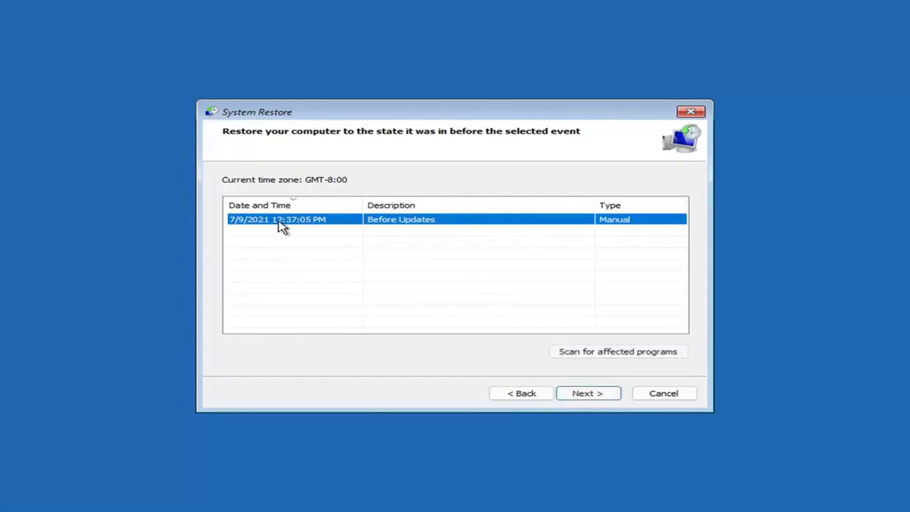
{"action": "left_click", "coordinate": [597, 397]}
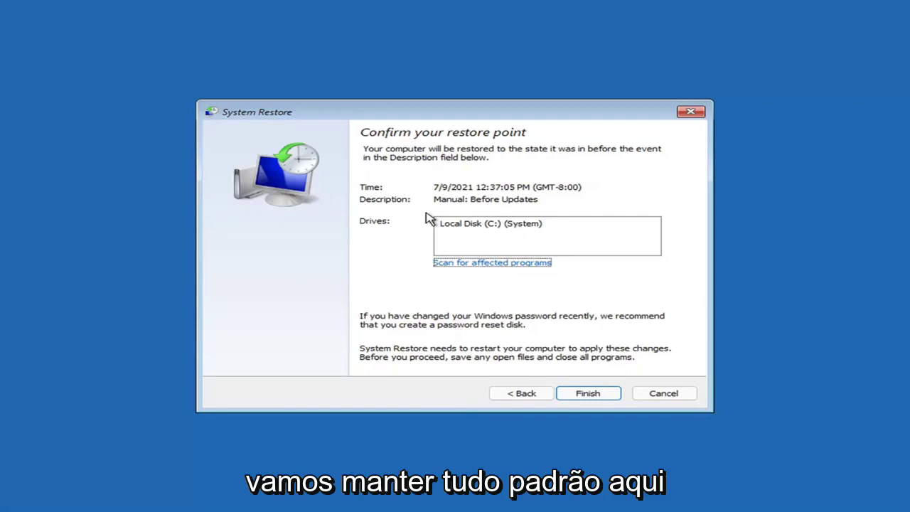
{"action": "left_click", "coordinate": [588, 397]}
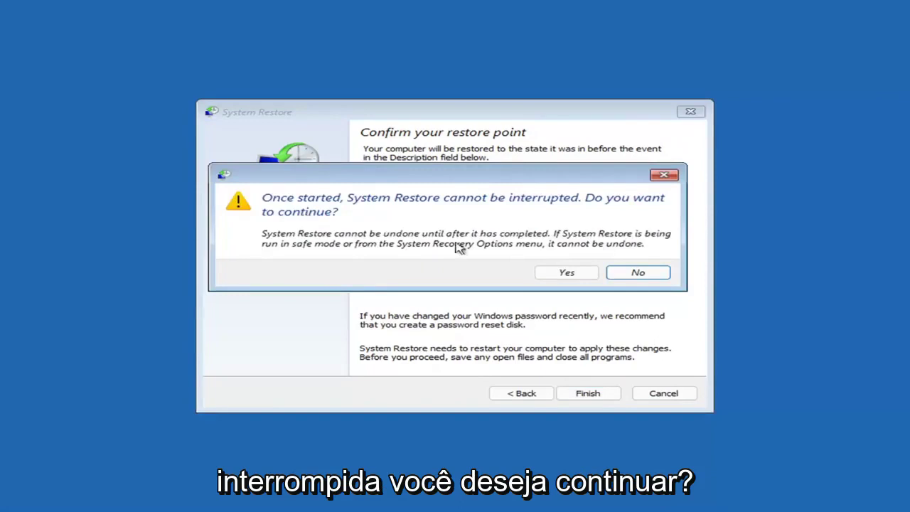
{"action": "left_click", "coordinate": [569, 274]}
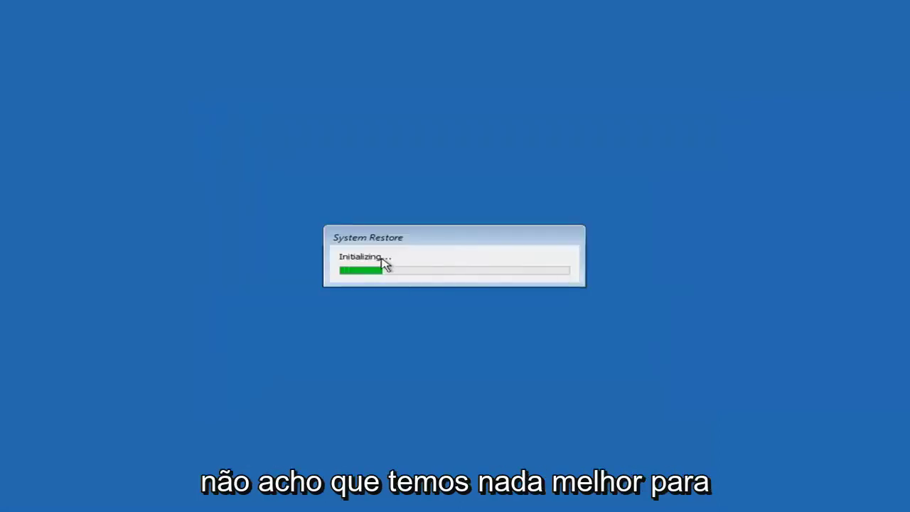
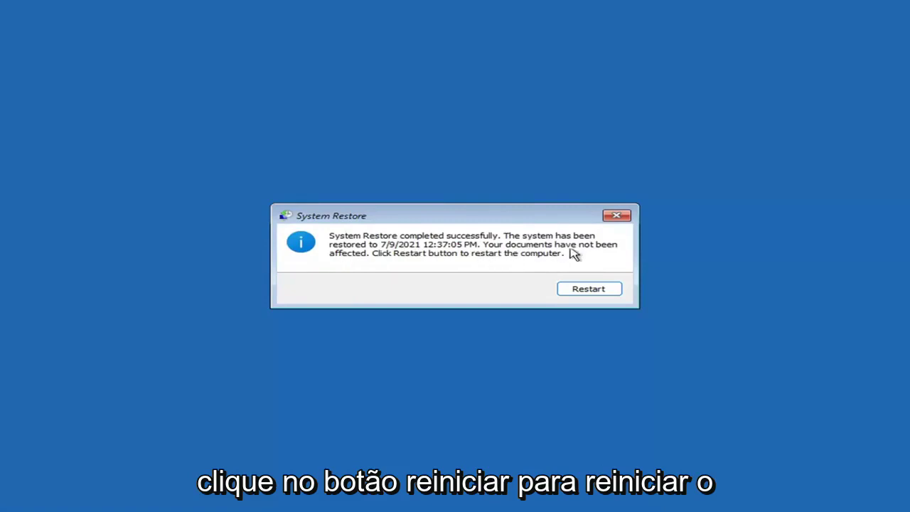
{"action": "left_click", "coordinate": [584, 291]}
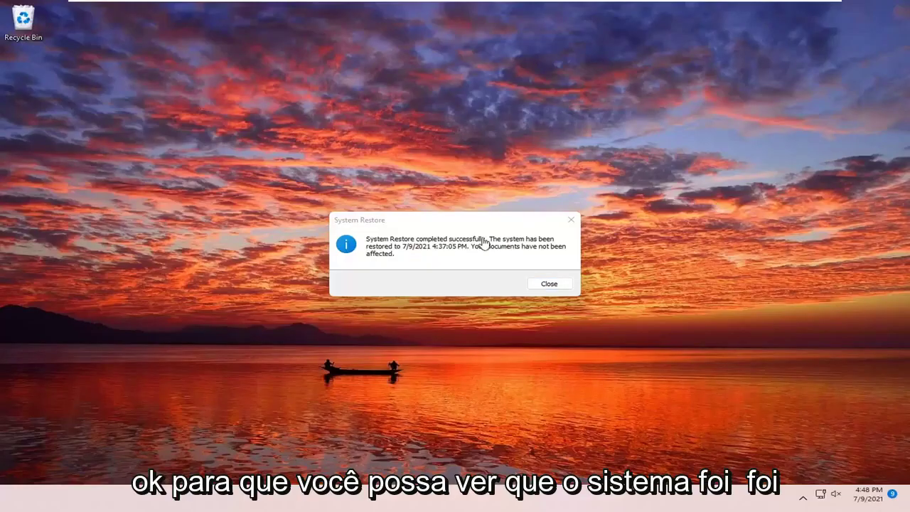
{"action": "left_click", "coordinate": [571, 219]}
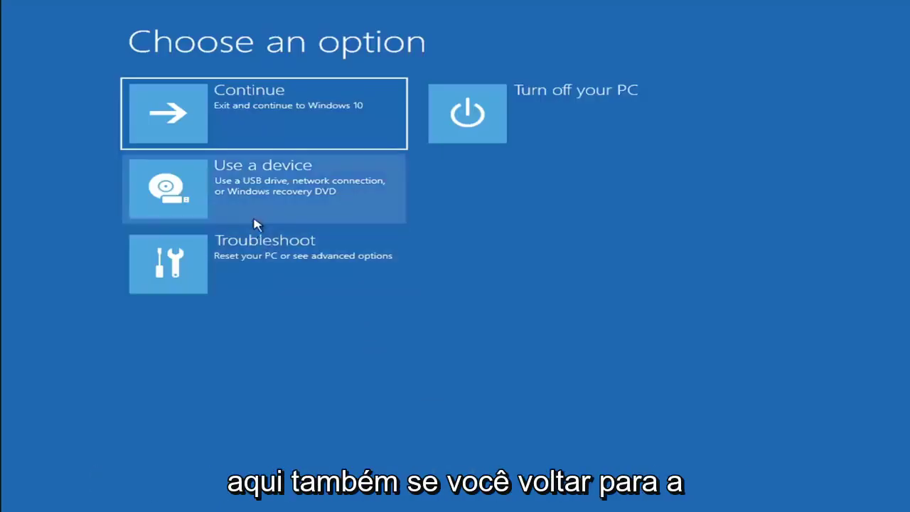
- Review the Reset this PC choices for keeping or removing personal files, then return to the main recovery options
{"action": "left_click", "coordinate": [268, 272]}
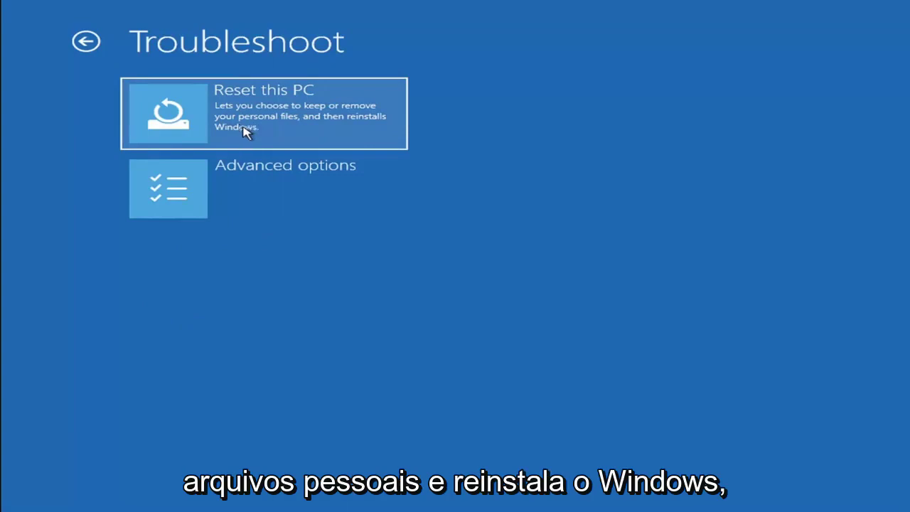
{"action": "left_click", "coordinate": [298, 128]}
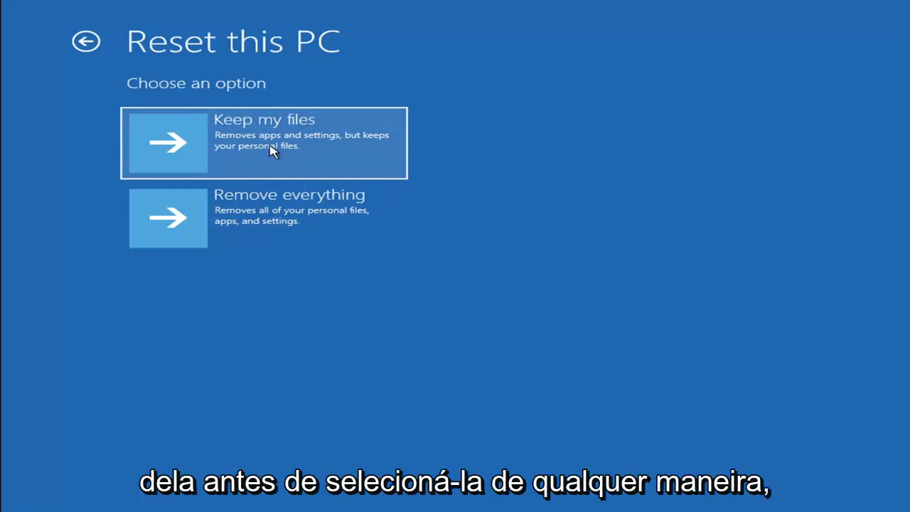
{"action": "left_click", "coordinate": [88, 43]}
{"action": "left_click", "coordinate": [95, 45]}
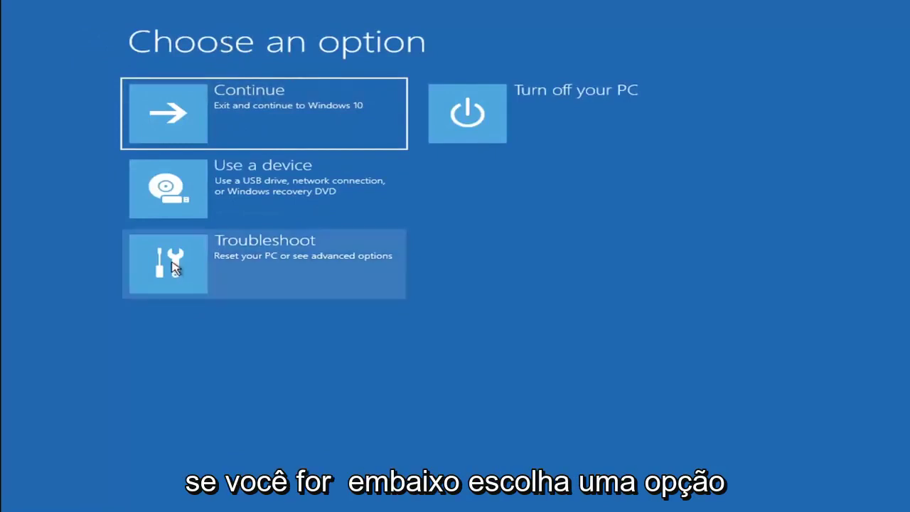
- Open the Command Prompt from the advanced troubleshooting options
{"action": "left_click", "coordinate": [277, 268]}
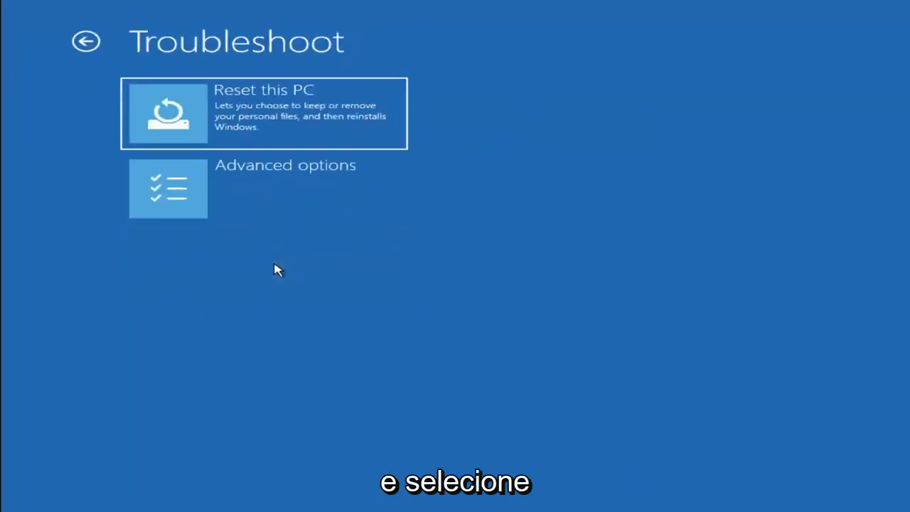
{"action": "left_click", "coordinate": [273, 197]}
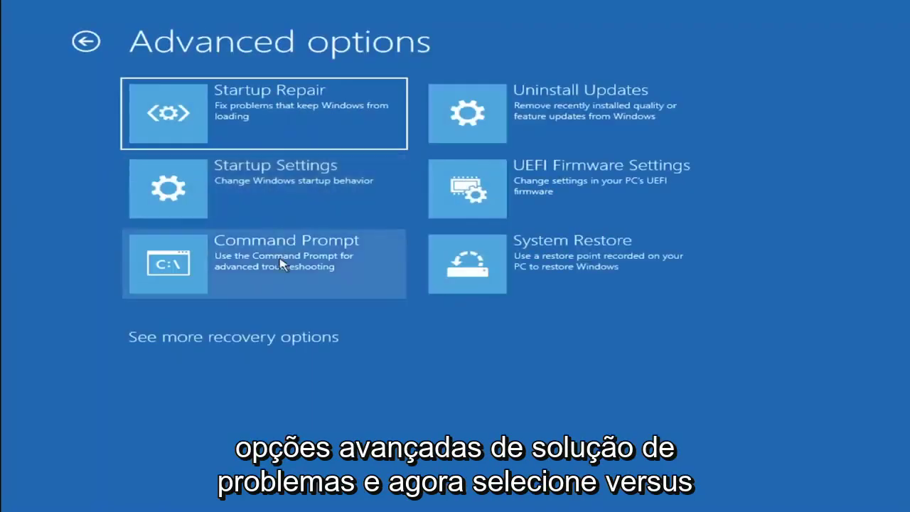
{"action": "left_click", "coordinate": [220, 266]}
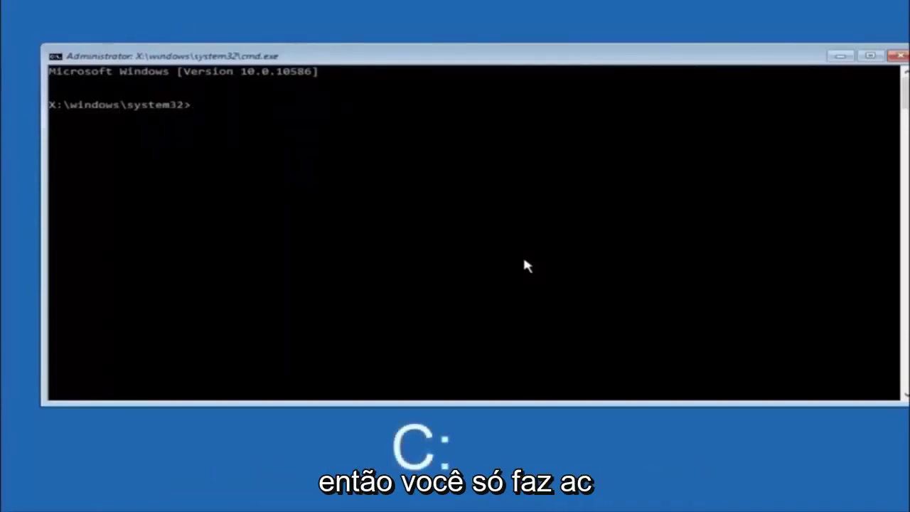
- Switch to drive C: and list its contents with dir
{"action": "type", "text": "c"}
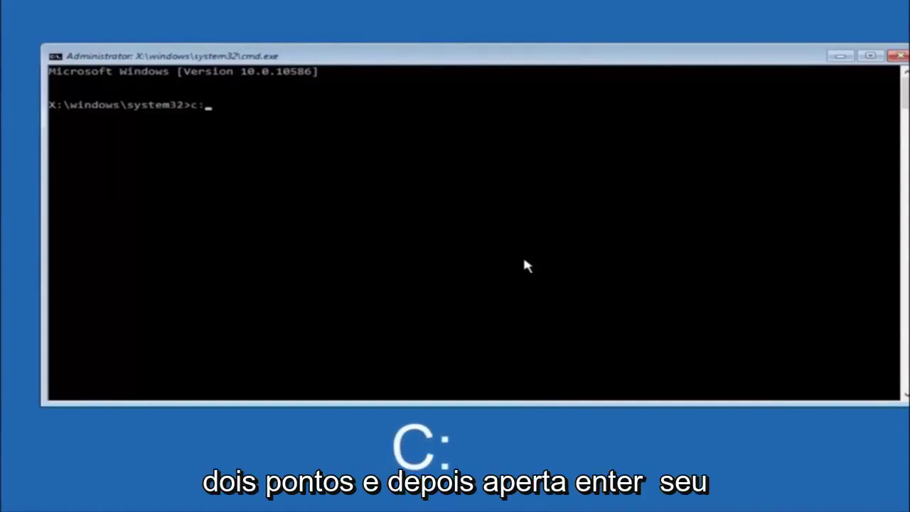
{"action": "type", "text": ":"}
{"action": "key", "text": "Return"}
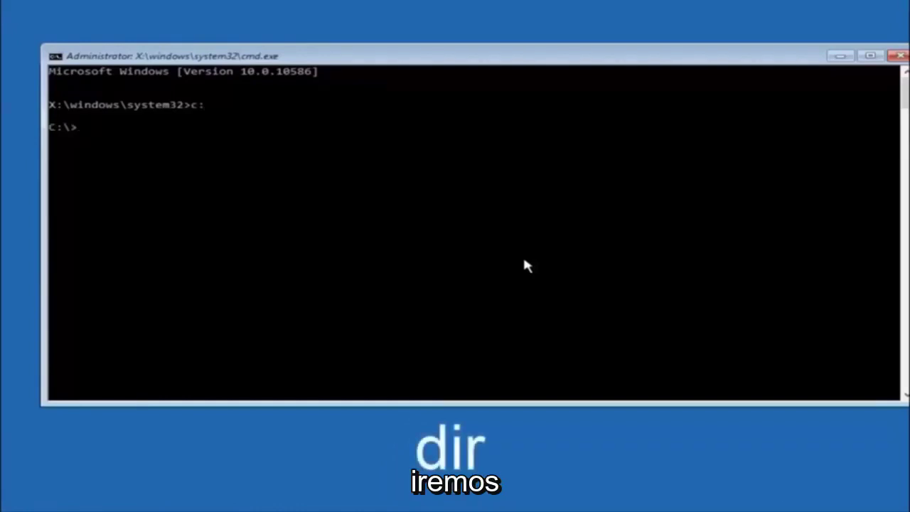
{"action": "type", "text": "dir"}
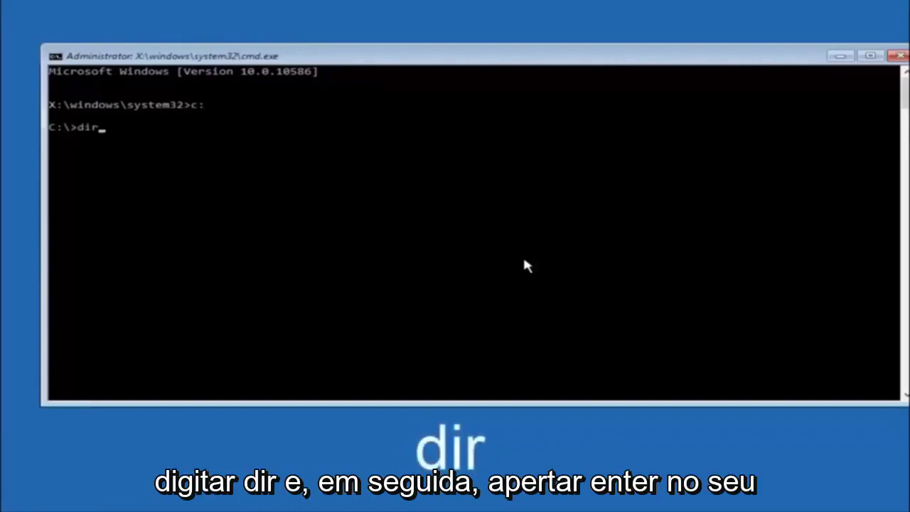
{"action": "key", "text": "Return"}
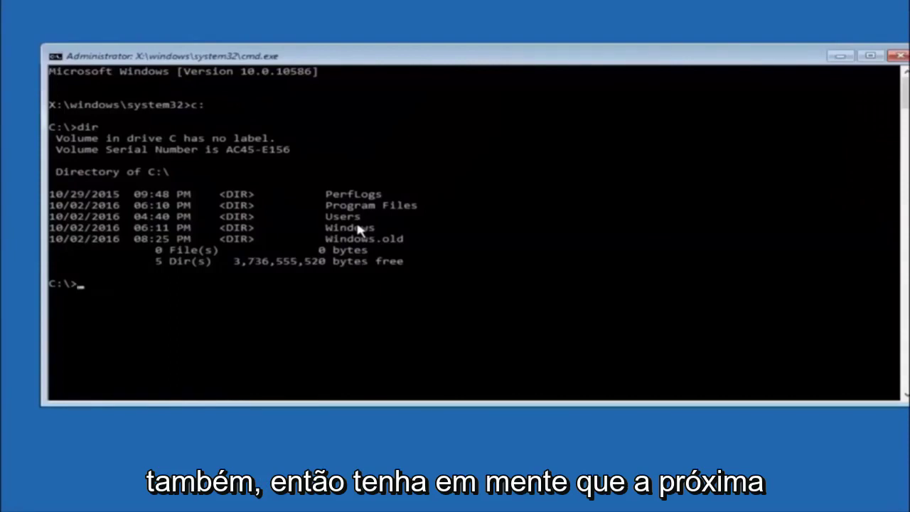
- Change the working directory to \windows\system32\config
{"action": "type", "text": "c"}
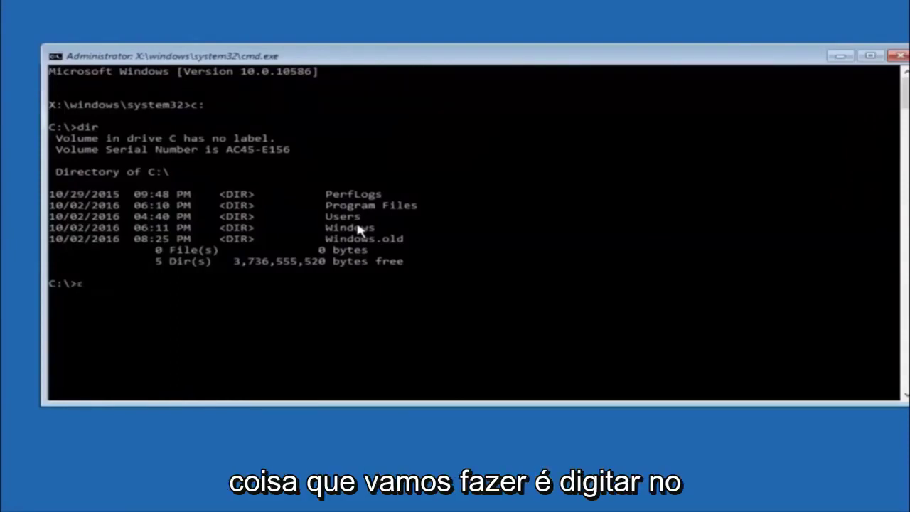
{"action": "type", "text": "d "}
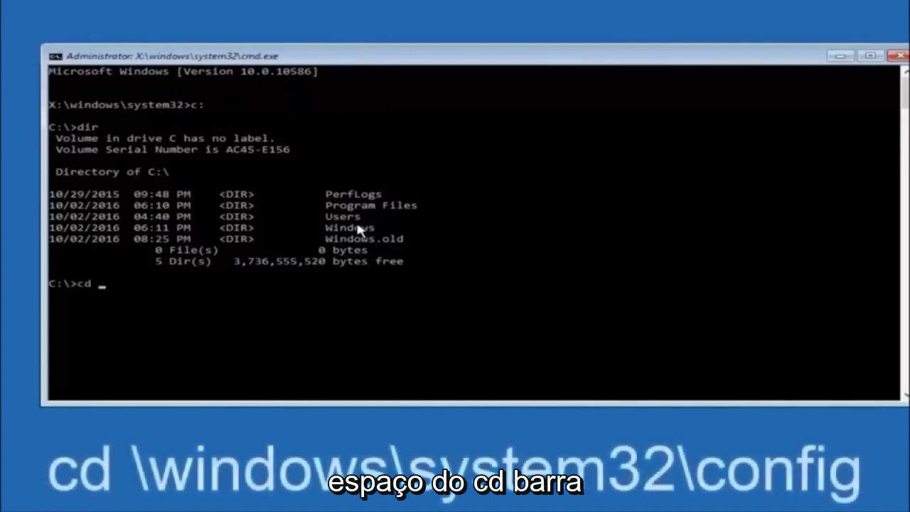
{"action": "type", "text": "\\ \\windows\\system32\\config"}
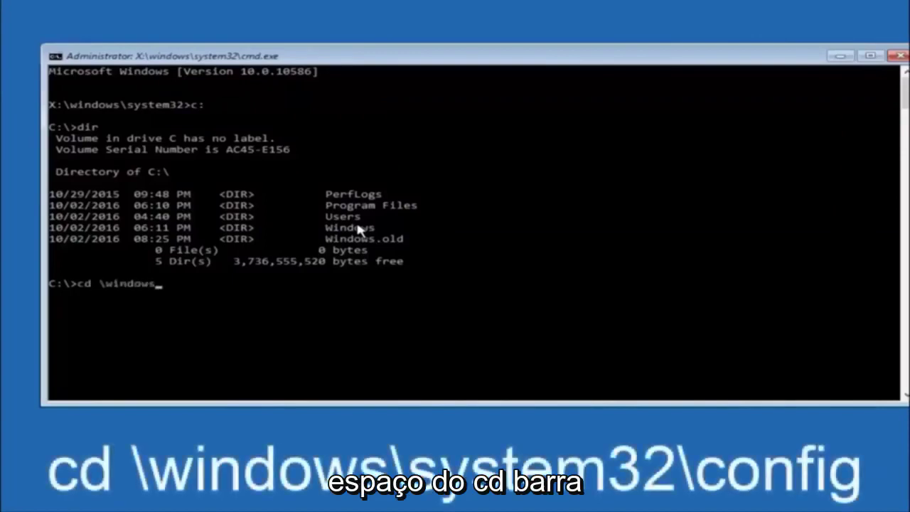
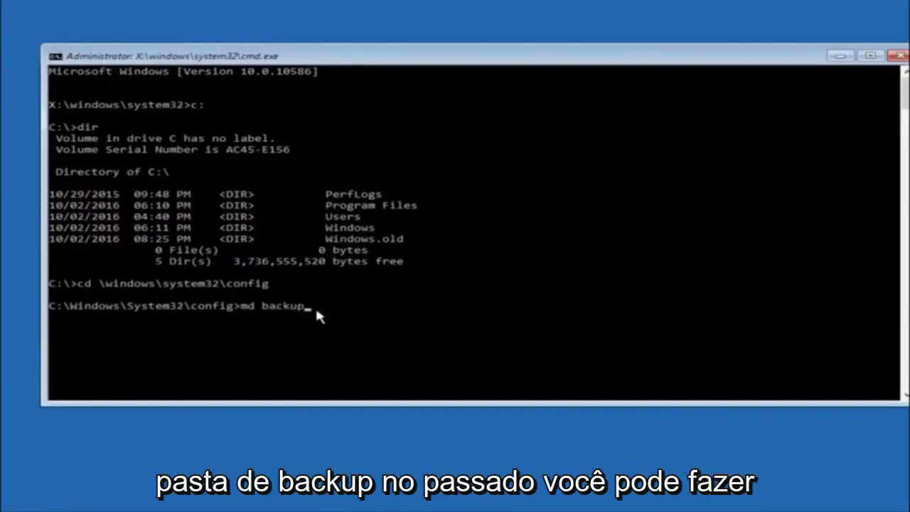
- Create a folder named backup1 inside the config directory and copy all config files into it with copy *.*
{"action": "type", "text": "1"}
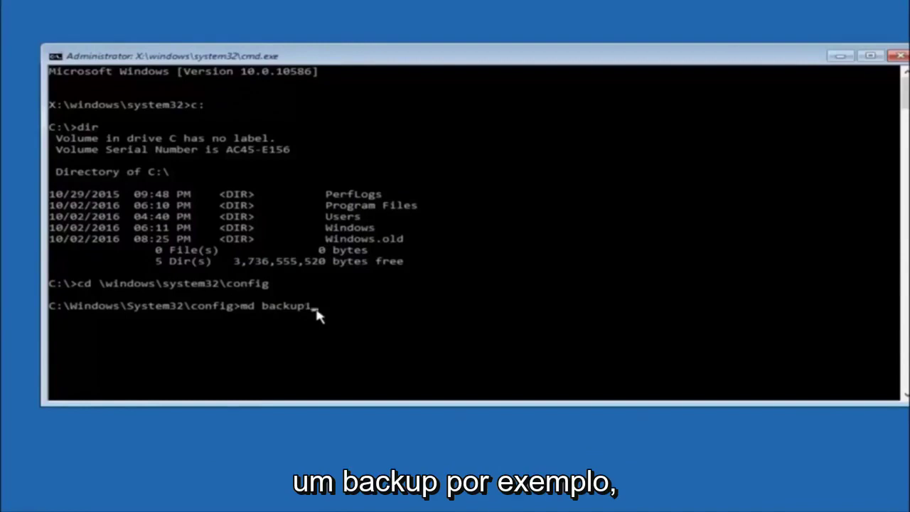
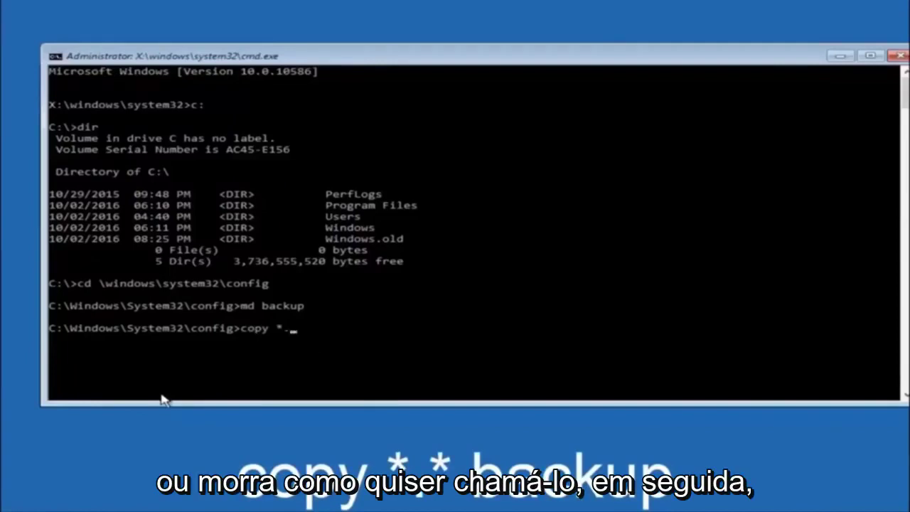
{"action": "type", "text": "*"}
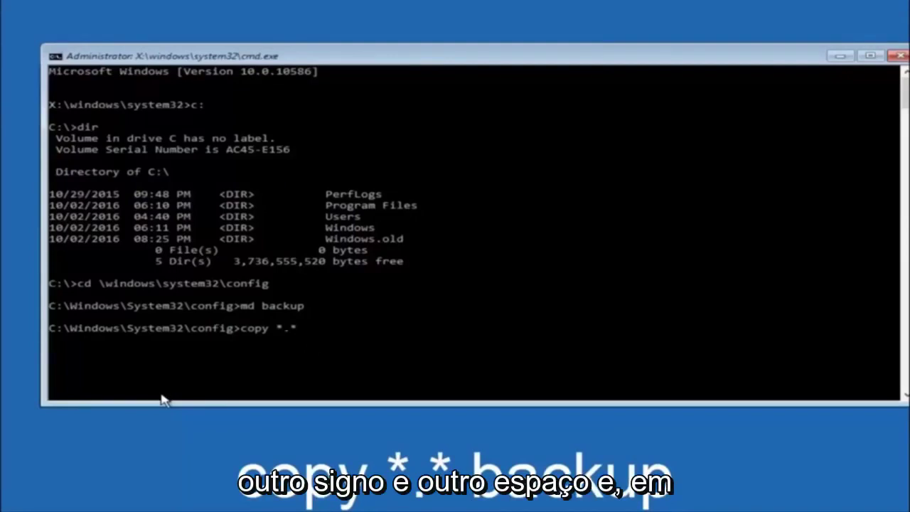
{"action": "type", "text": " back"}
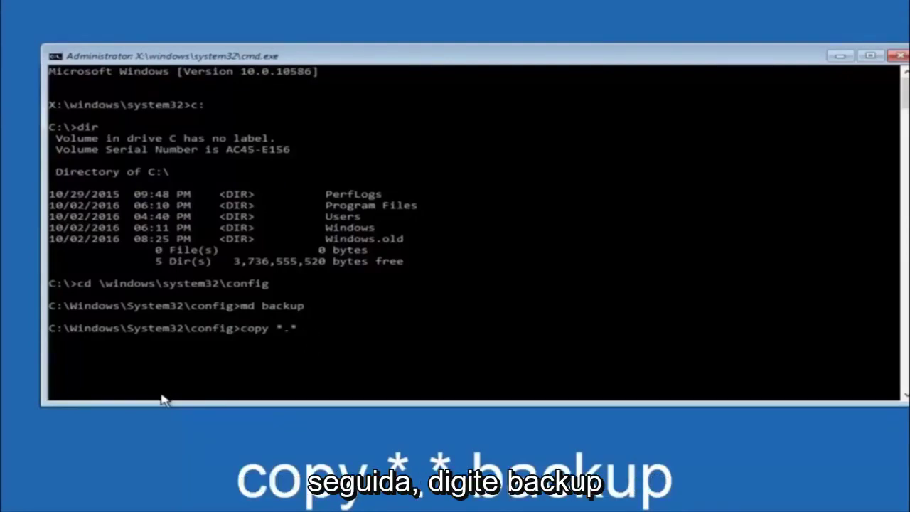
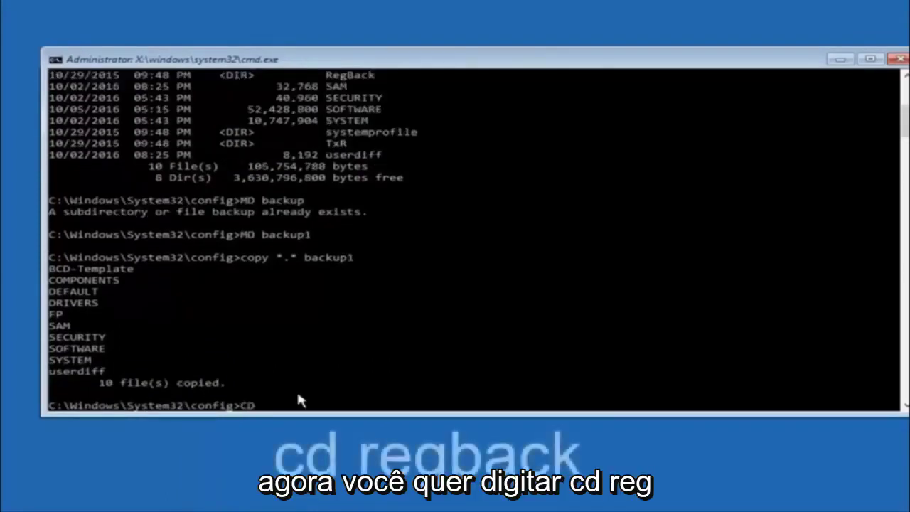
- Change into the regback directory and list its contents with dir
{"action": "type", "text": "reg"}
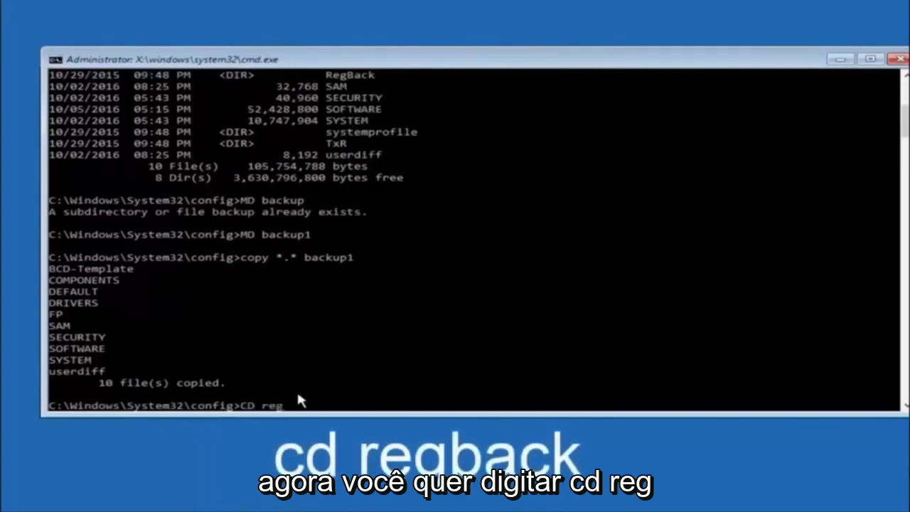
{"action": "type", "text": "back"}
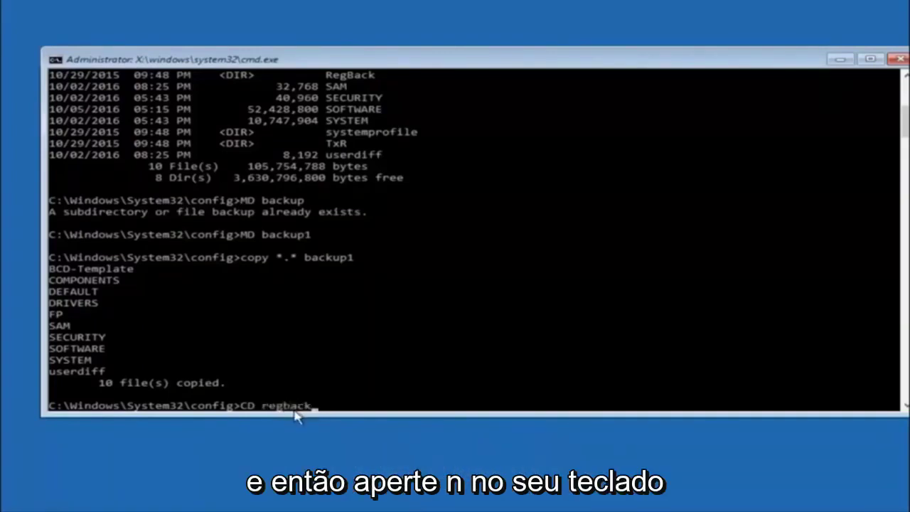
{"action": "key", "text": "Return"}
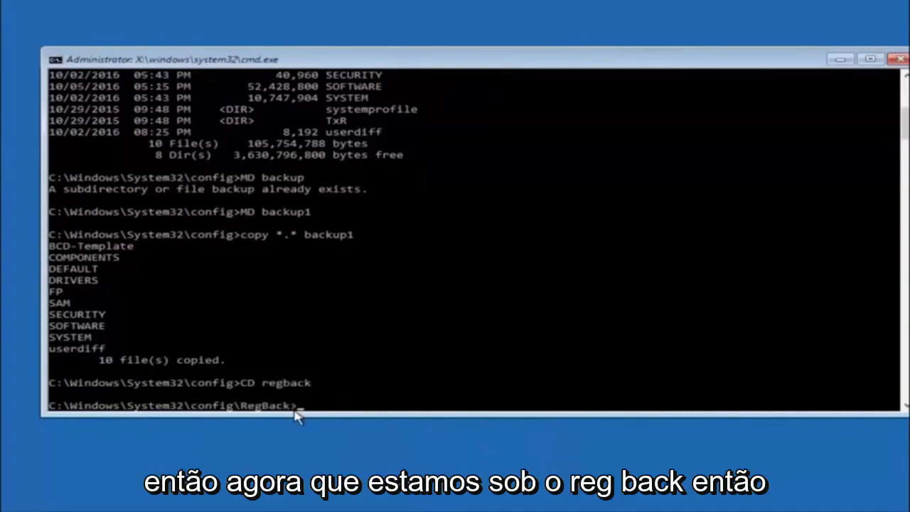
{"action": "type", "text": "dir"}
{"action": "key", "text": "Return"}
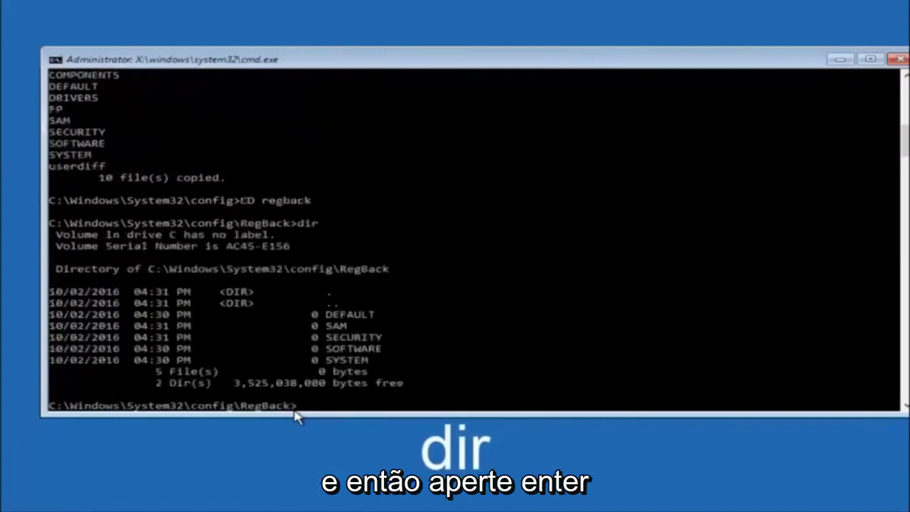
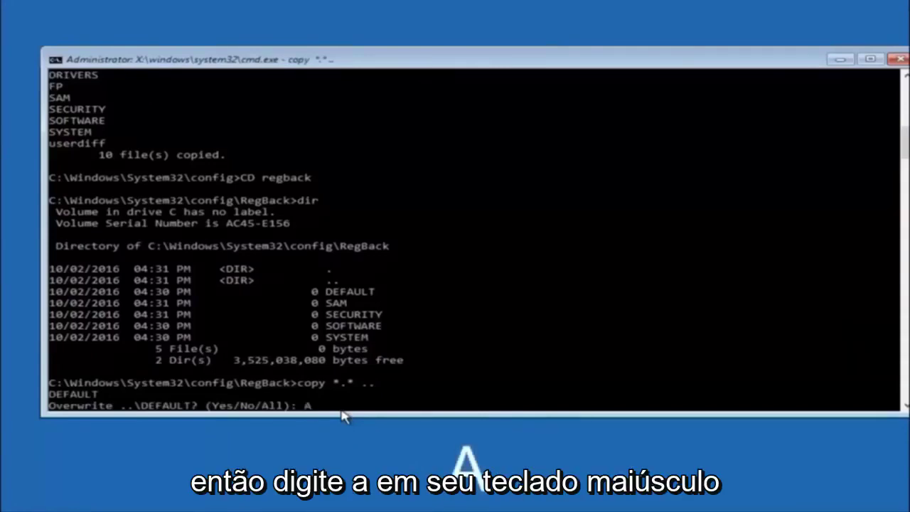
- Copy all RegBack files into the parent config folder, answering A to overwrite every existing file, and close the Command Prompt
{"action": "key", "text": "Return"}
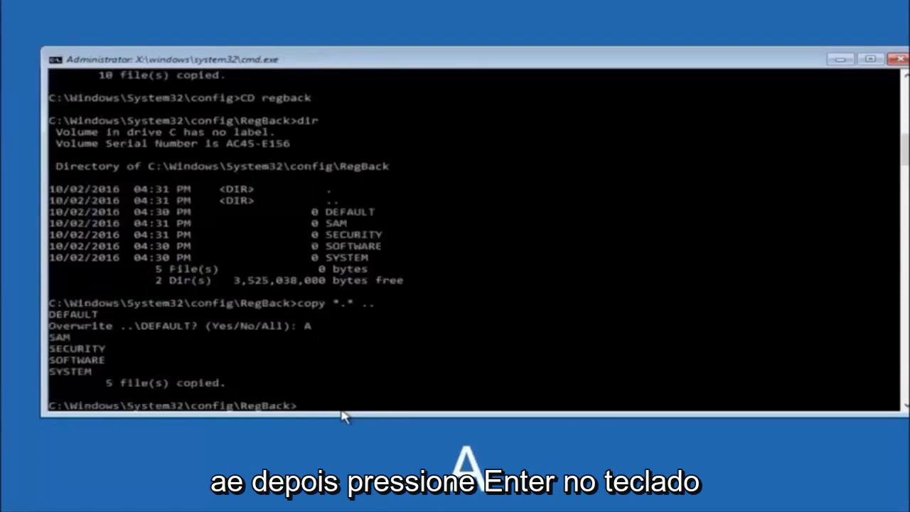
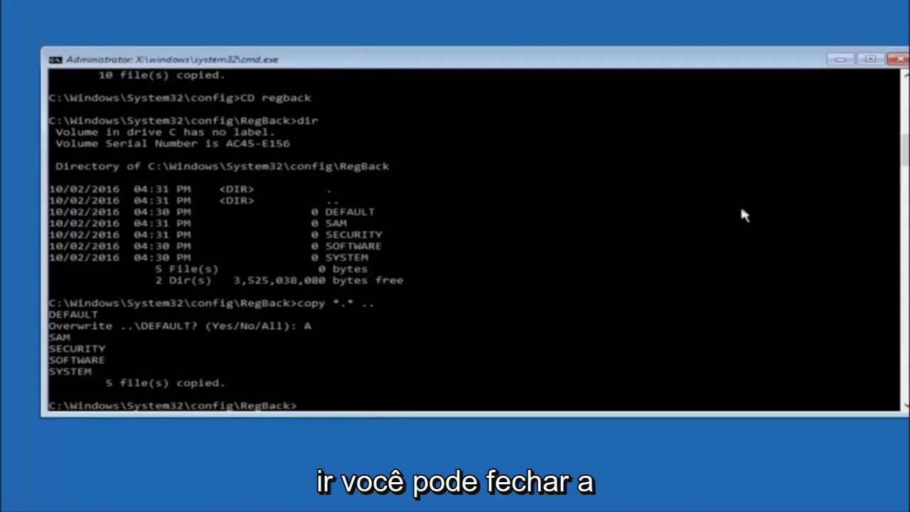
{"action": "left_click", "coordinate": [899, 59]}
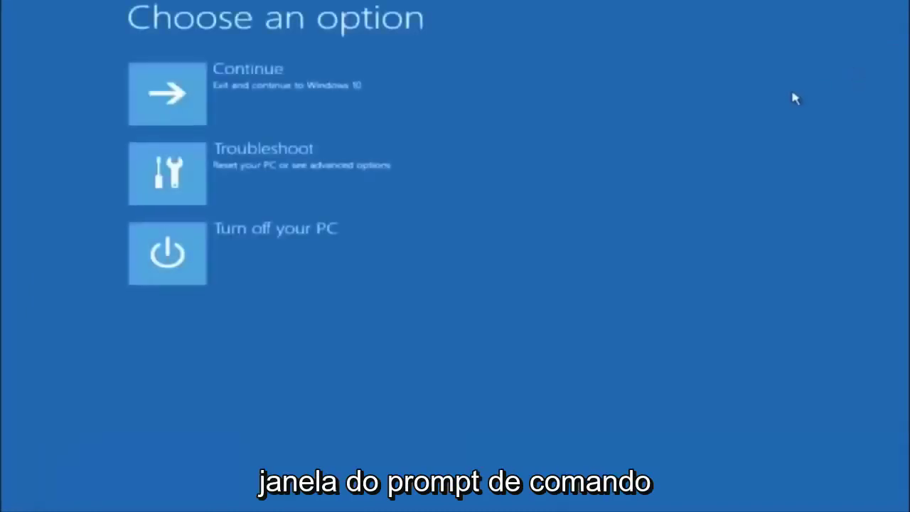